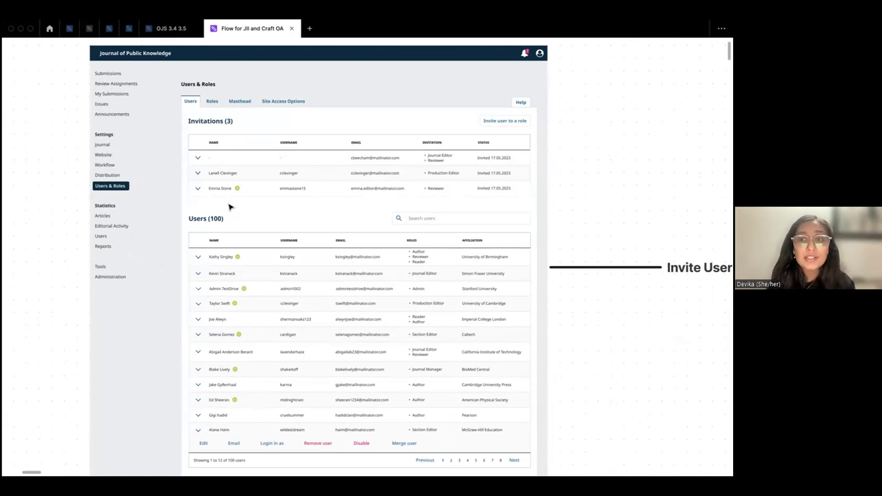
# - Examine the Invitations table in the Users & Roles mockup, including names, usernames, emails, invited roles and statuses
pyautogui.keyDown('ctrl'); pyautogui.scroll(5, 246, 166); pyautogui.keyUp('ctrl')
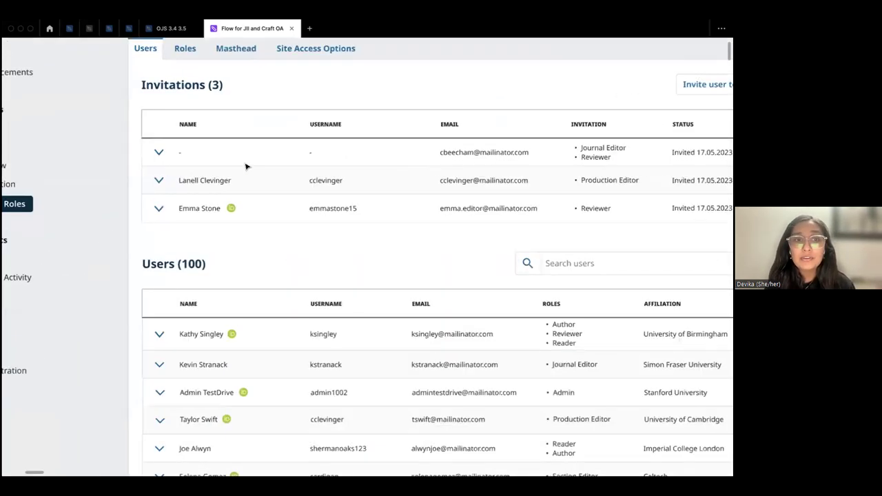
pyautogui.hscroll(-3, 248, 167)
pyautogui.scroll(1, 248, 167)
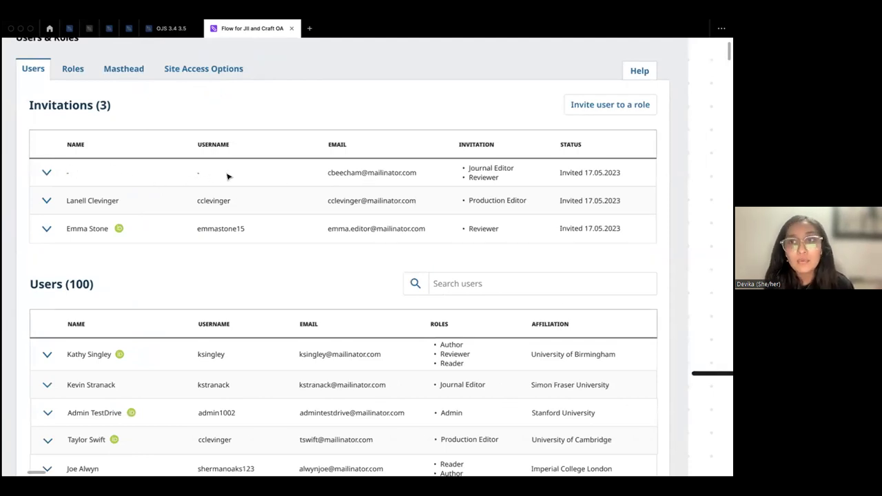
pyautogui.hscroll(3, 327, 191)
pyautogui.scroll(-1, 326, 190)
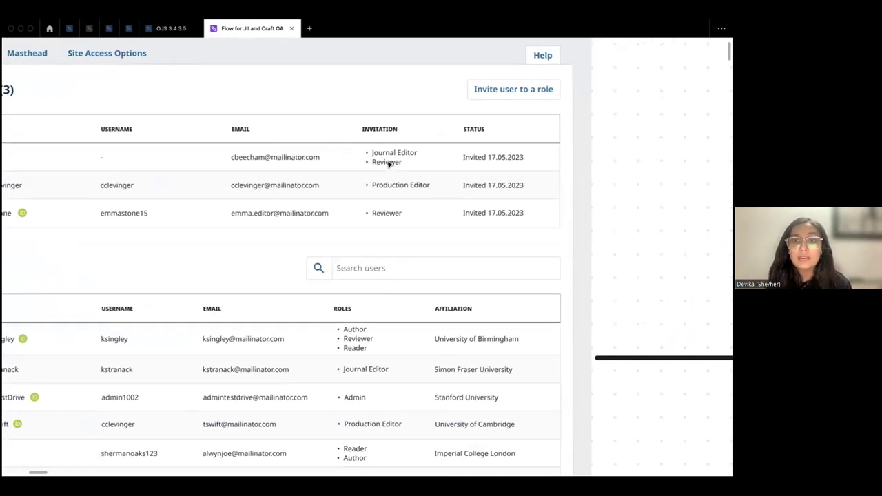
pyautogui.hscroll(-5, 388, 163)
pyautogui.scroll(-1, 388, 164)
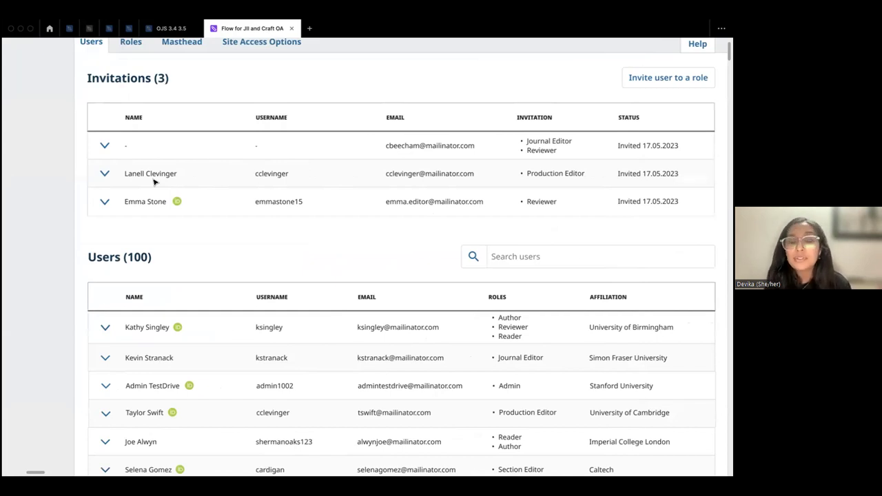
pyautogui.hscroll(6, 154, 181)
pyautogui.hscroll(-5, 154, 181)
pyautogui.scroll(-1, 154, 181)
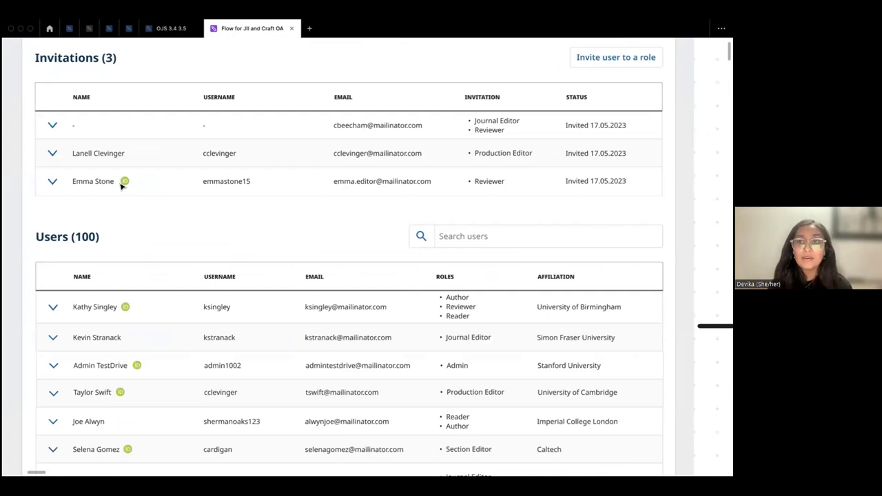
# - Examine the Users table beneath the invitations, with its ORCiD marks, emails, roles and affiliations
pyautogui.scroll(-3, 121, 186)
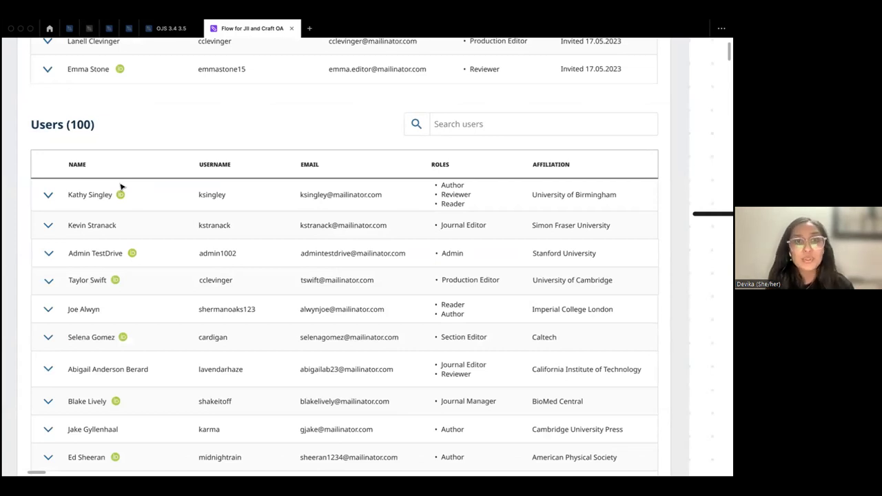
pyautogui.hscroll(2, 122, 186)
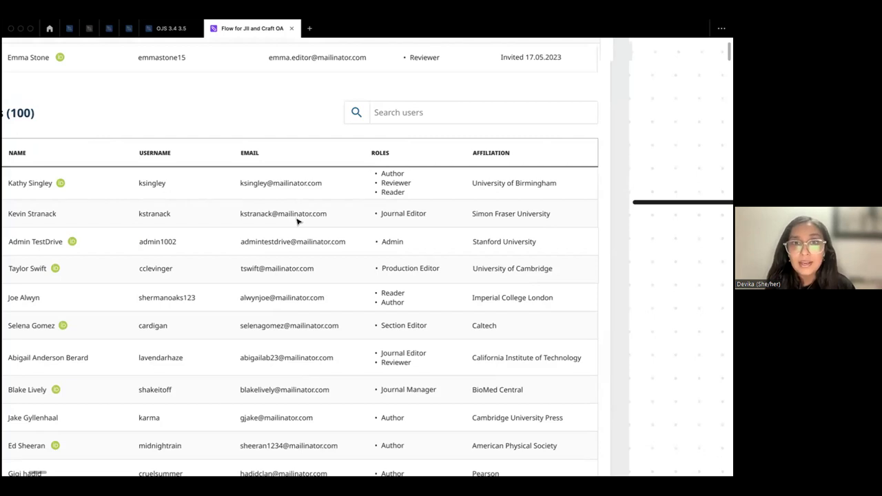
pyautogui.scroll(-5, 372, 307)
# - Follow the "Invite User to a role" arrow and examine the Step 1 search form with email, username and ORCiD ID fields
pyautogui.scroll(5, 373, 308)
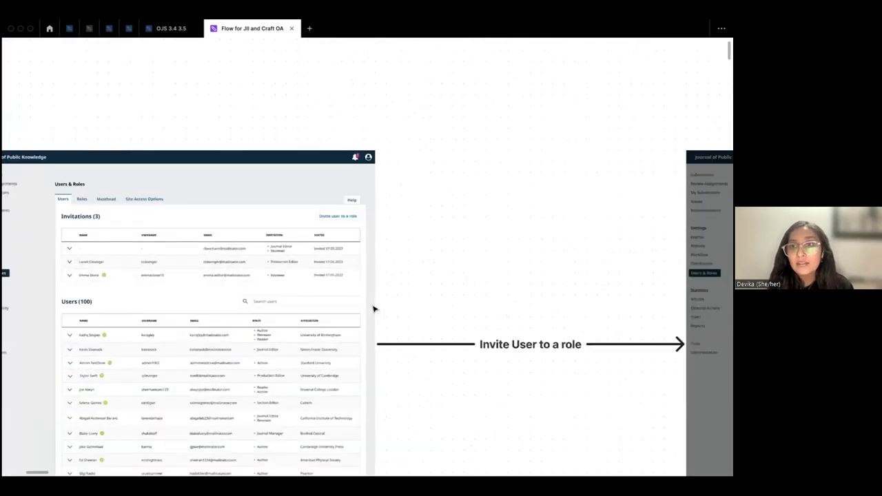
pyautogui.press('n')
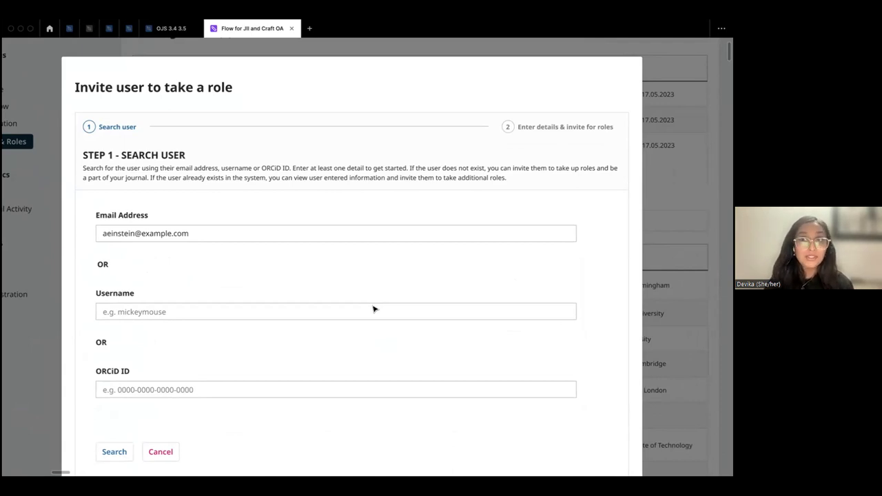
pyautogui.scroll(-3, 309, 319)
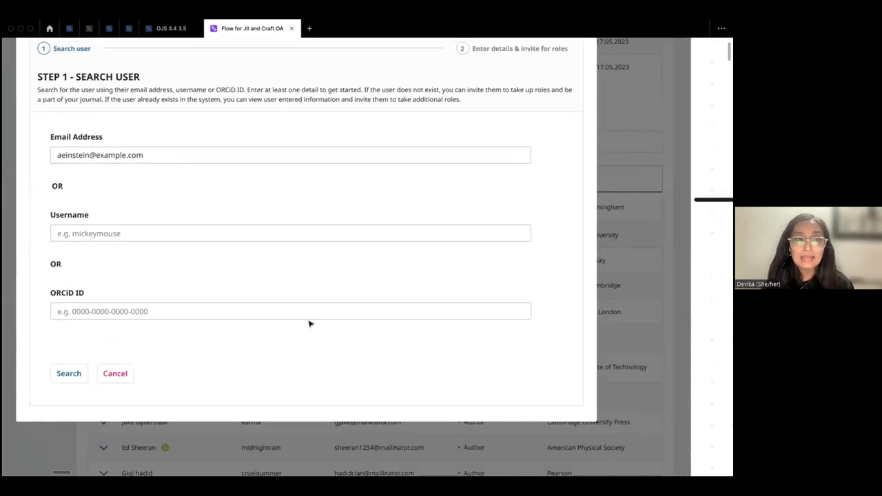
# - Examine the decision nodes on whether the user is already in the system and ORCiD verified, and trace the No branch
pyautogui.hscroll(10, 309, 324)
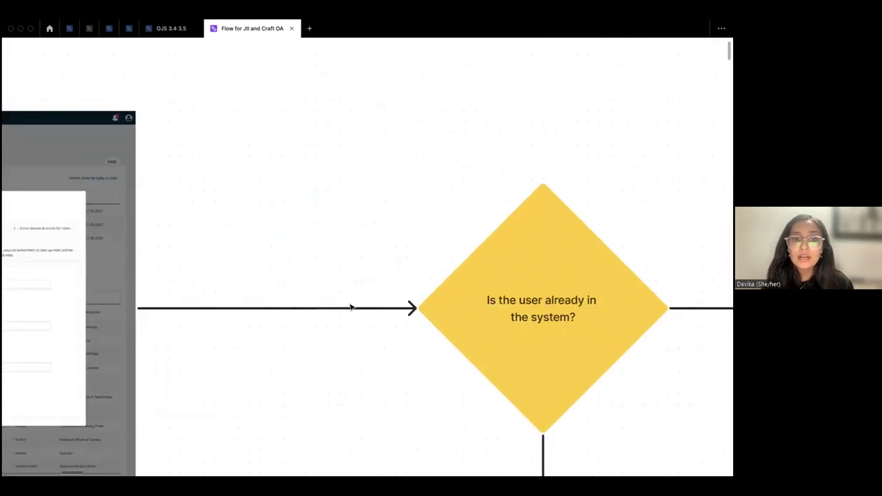
pyautogui.hscroll(5, 350, 307)
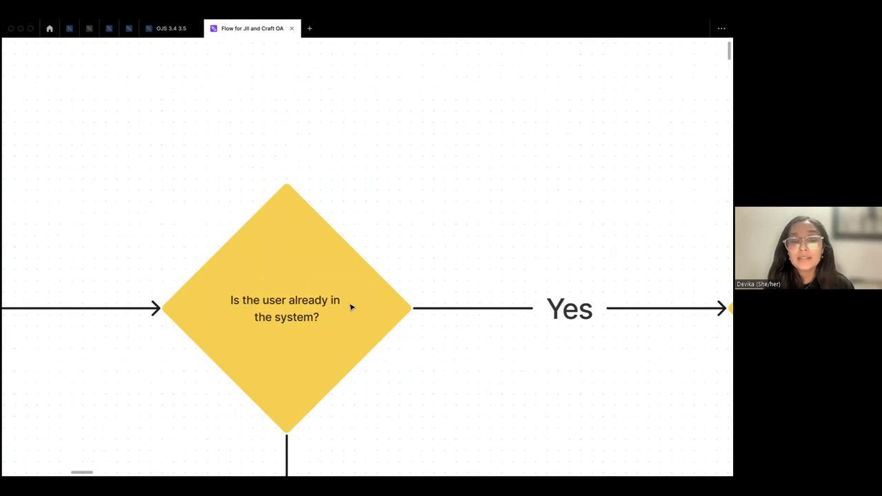
pyautogui.scroll(-5, 350, 307)
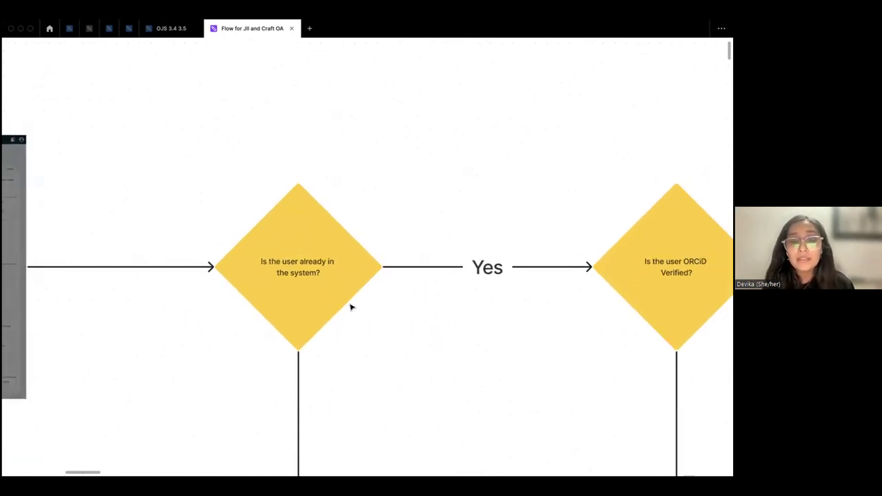
pyautogui.hscroll(5, 350, 308)
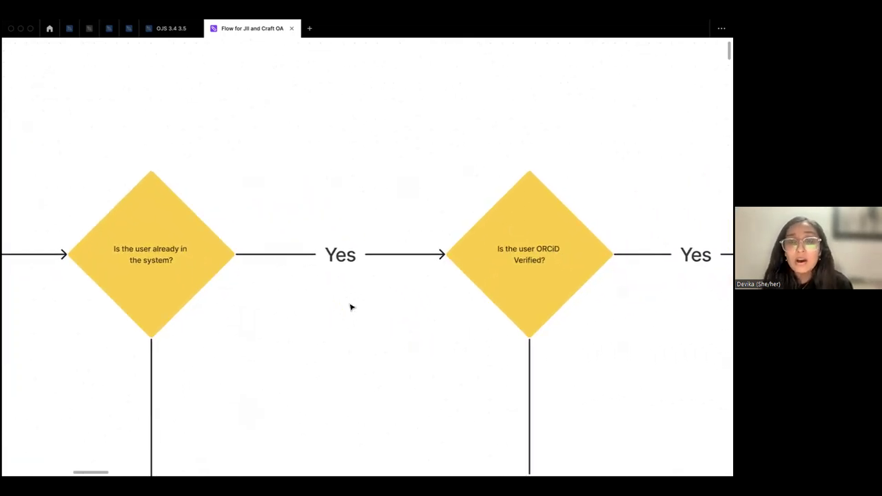
pyautogui.scroll(-10, 350, 308)
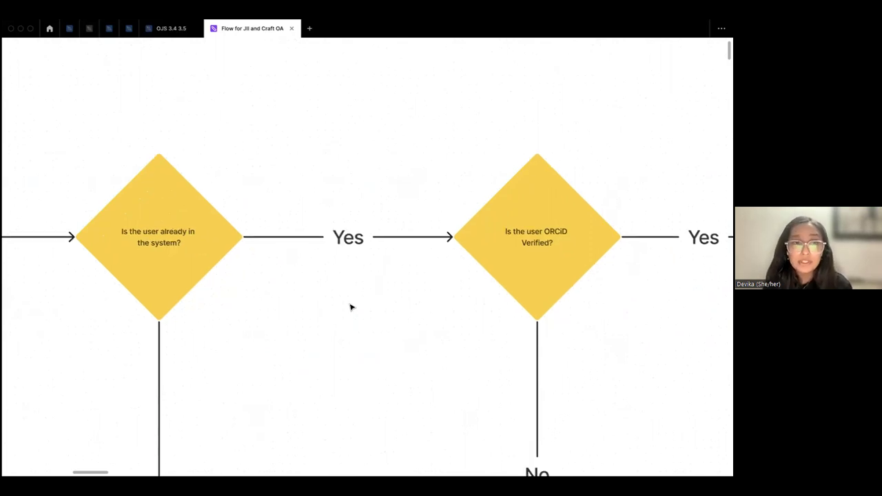
pyautogui.scroll(10, 285, 217)
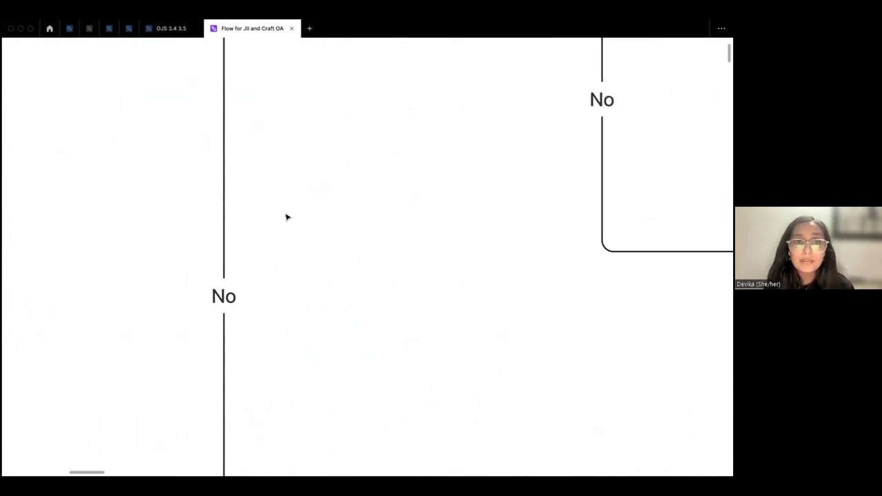
pyautogui.scroll(-10, 291, 264)
pyautogui.scroll(10, 291, 266)
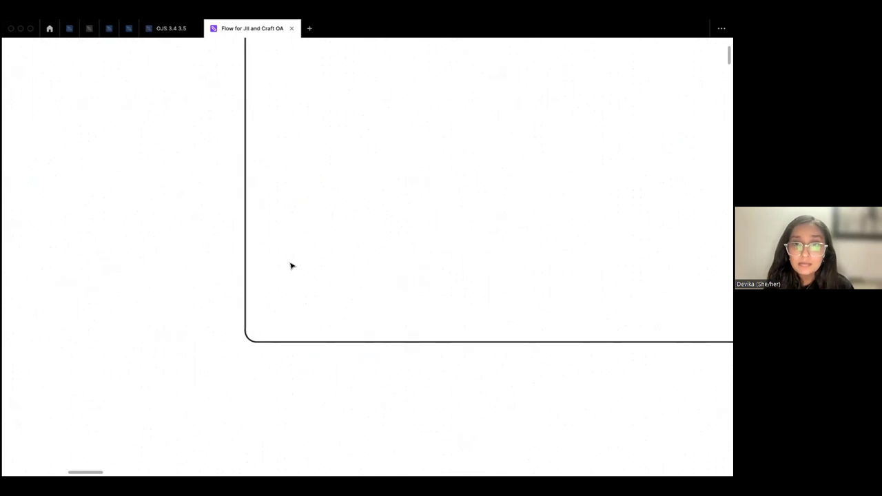
# - Examine the Step 2 invite form for a user not in the system, including its email, ORCiD ID and roles fields
pyautogui.scroll(-5, 372, 295)
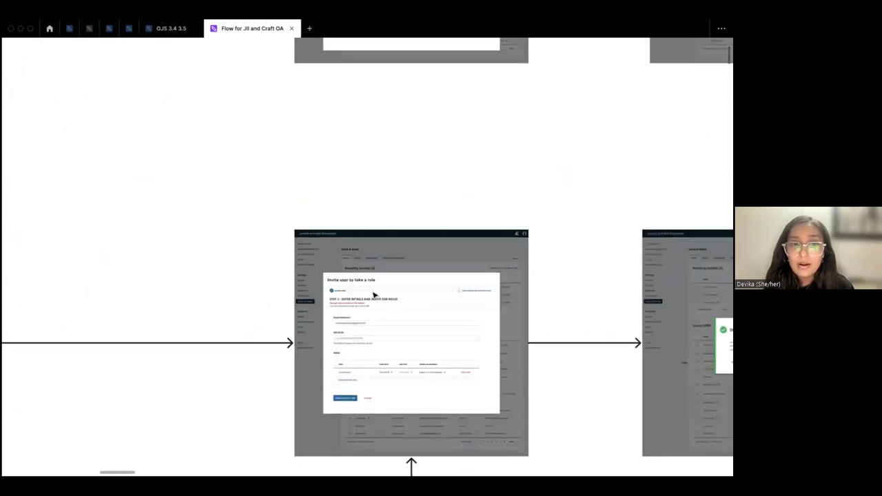
pyautogui.scroll(10, 374, 295)
pyautogui.scroll(5, 216, 199)
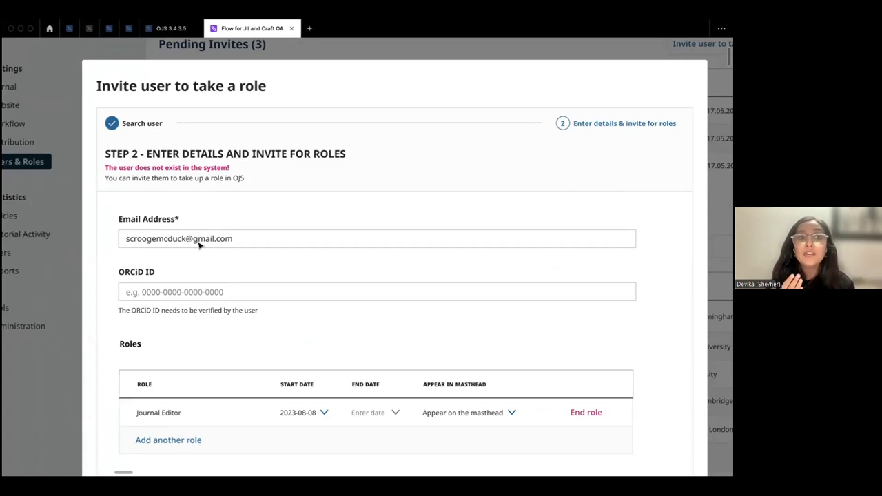
pyautogui.scroll(-2, 198, 245)
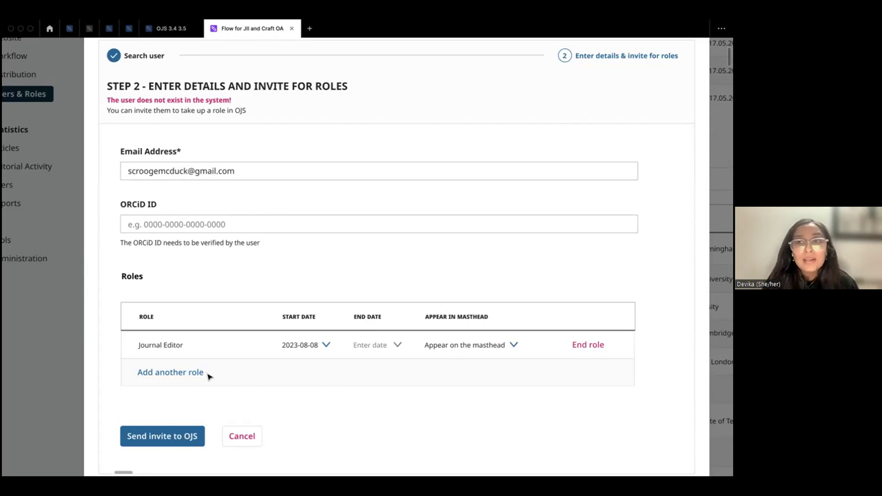
pyautogui.hscroll(2, 317, 367)
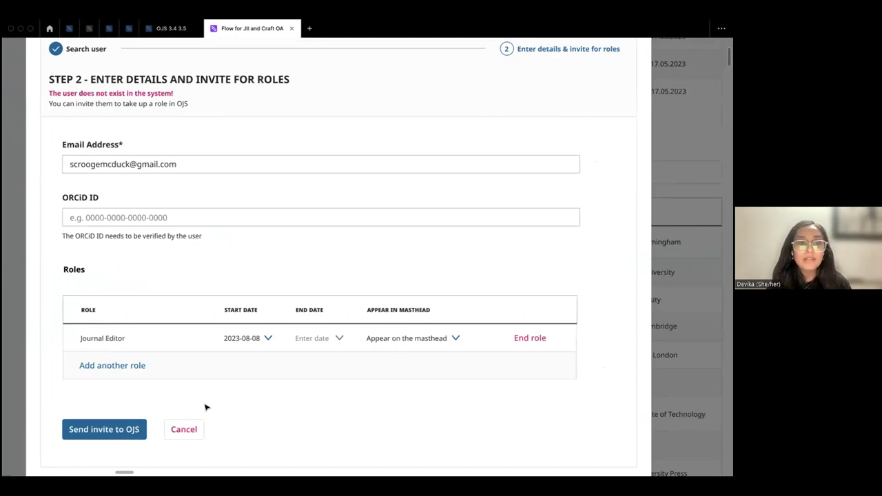
# - Review the "Invitation sent" mockup and read the invitation email with its role details, instructions and accept or decline options
pyautogui.click(105, 430)
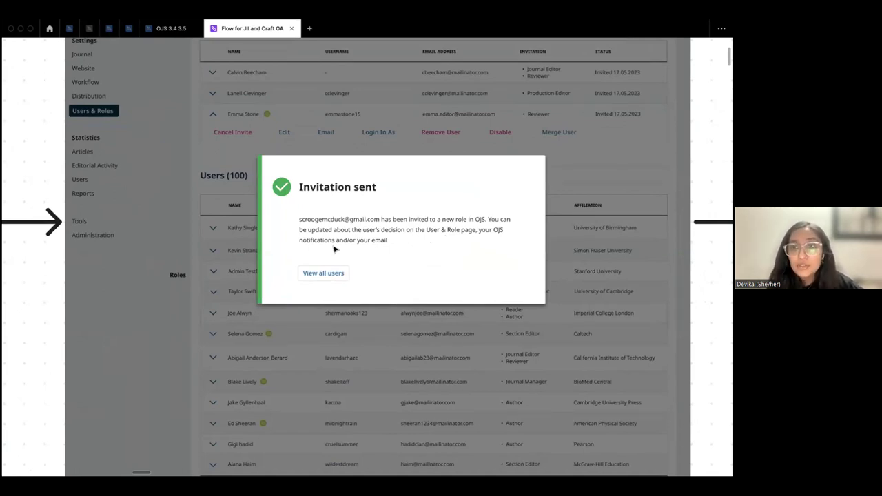
pyautogui.press('Right')
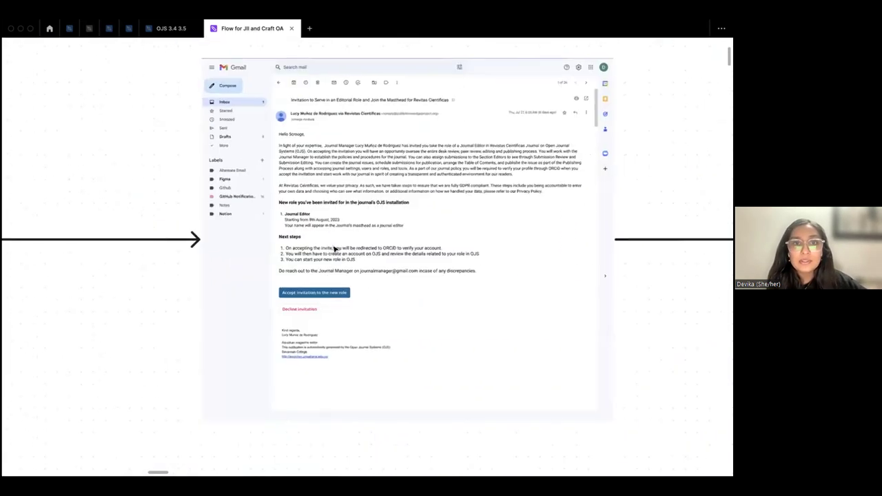
pyautogui.scroll(5, 311, 239)
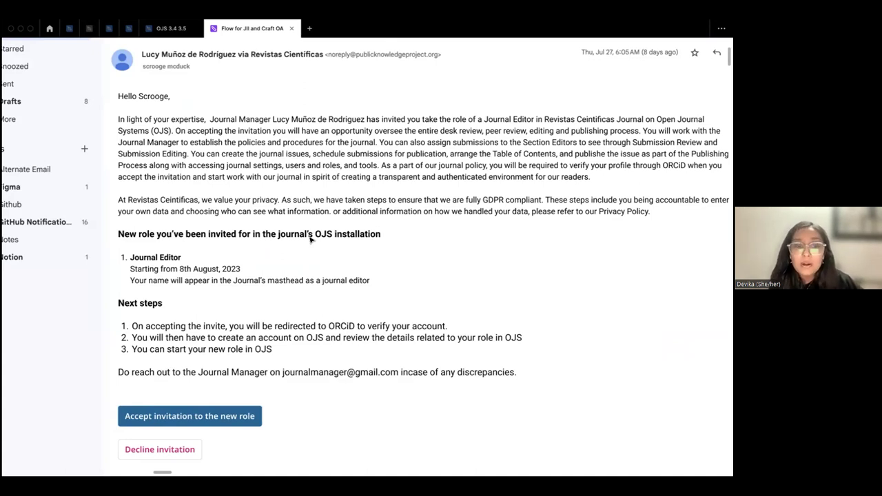
pyautogui.scroll(-3, 236, 409)
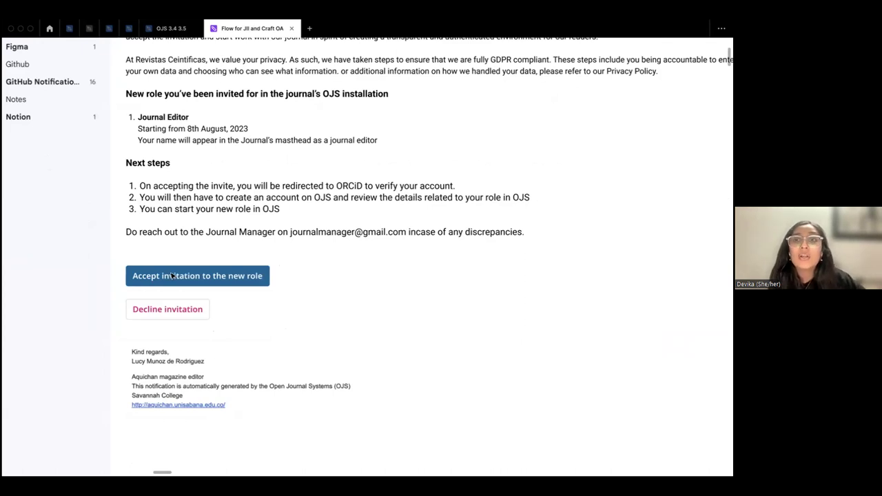
pyautogui.scroll(1, 173, 275)
# - Follow the arrow from the email and examine the ORCiD access authorization mockup with its skip verification option
pyautogui.hscroll(10, 172, 276)
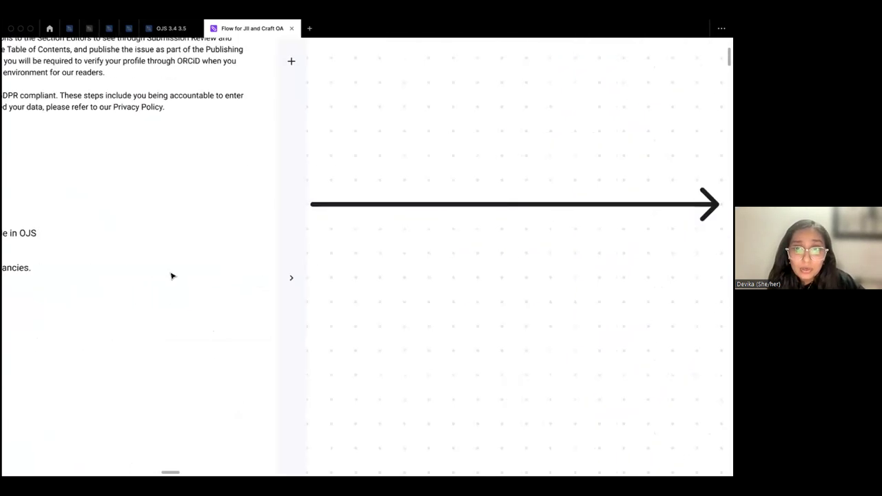
pyautogui.hscroll(5, 172, 276)
pyautogui.scroll(2, 172, 275)
pyautogui.scroll(-2, 206, 310)
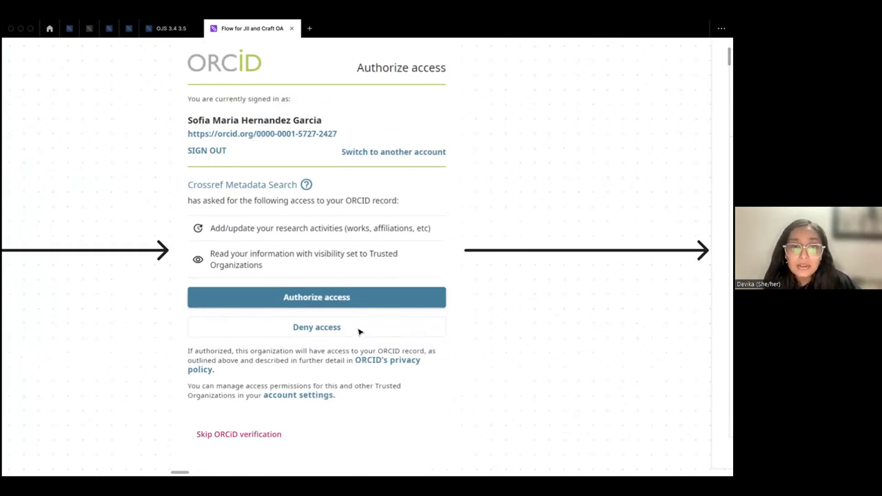
pyautogui.scroll(-3, 327, 293)
# - Examine the Step 2 "Create OJS account" mockup with its username and password fields
pyautogui.hscroll(5, 328, 292)
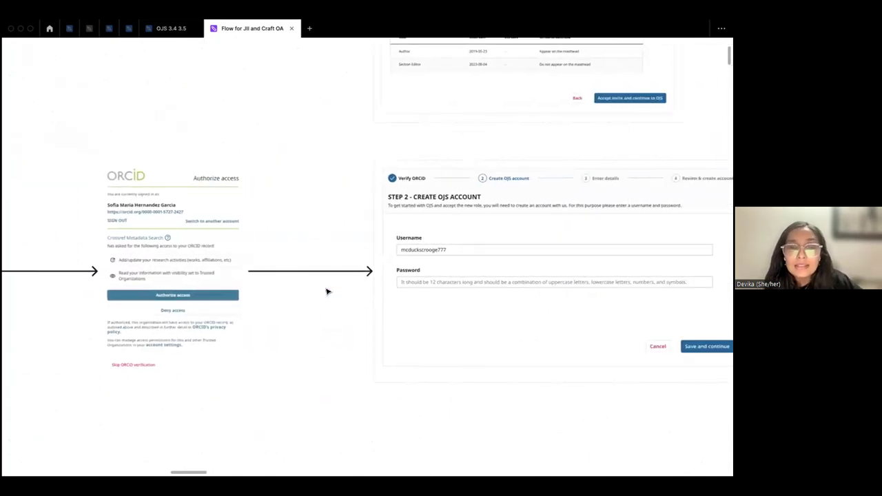
pyautogui.scroll(3, 340, 266)
pyautogui.scroll(2, 295, 217)
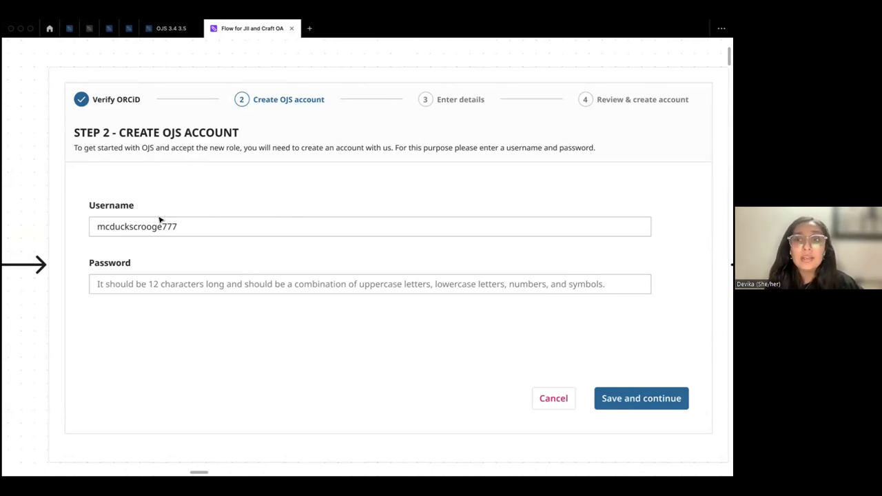
# - Examine the Step 3 details form, from the email, ORCiD ID, name and affiliation fields to the "Save and continue" option
pyautogui.hscroll(1, 163, 335)
pyautogui.hscroll(10, 163, 336)
pyautogui.scroll(5, 248, 219)
pyautogui.scroll(-2, 252, 246)
pyautogui.hscroll(2, 252, 246)
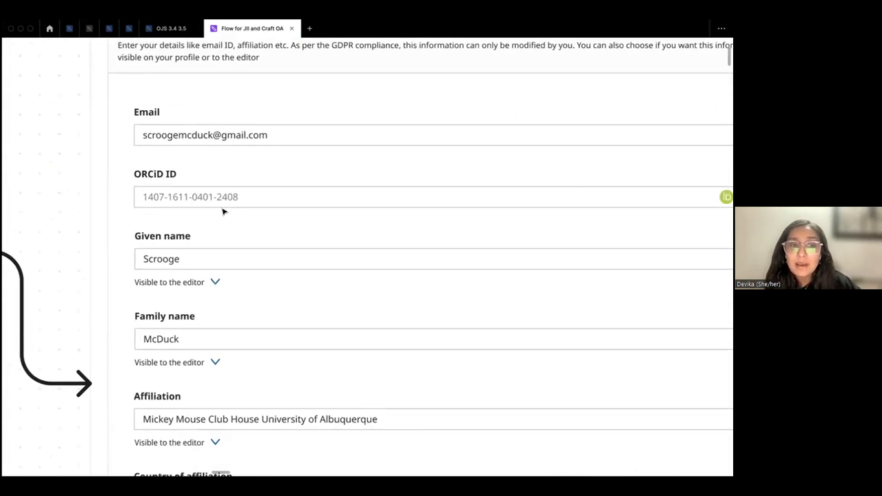
pyautogui.hscroll(5, 223, 211)
pyautogui.hscroll(-6, 503, 223)
pyautogui.scroll(-3, 503, 223)
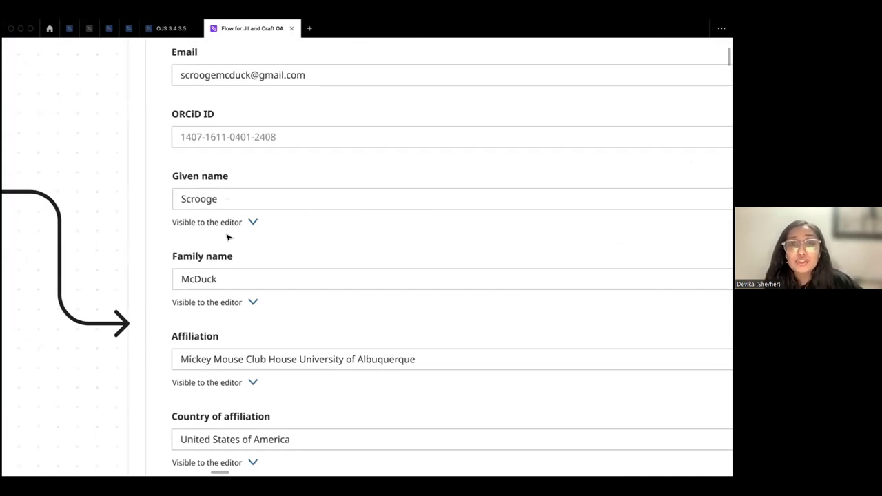
pyautogui.scroll(-2, 227, 236)
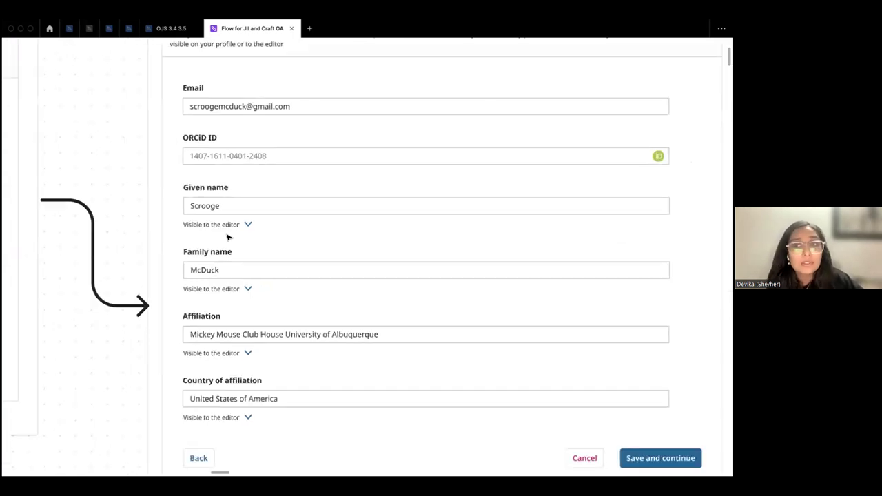
pyautogui.scroll(-3, 228, 236)
pyautogui.hscroll(5, 221, 276)
pyautogui.hscroll(3, 222, 281)
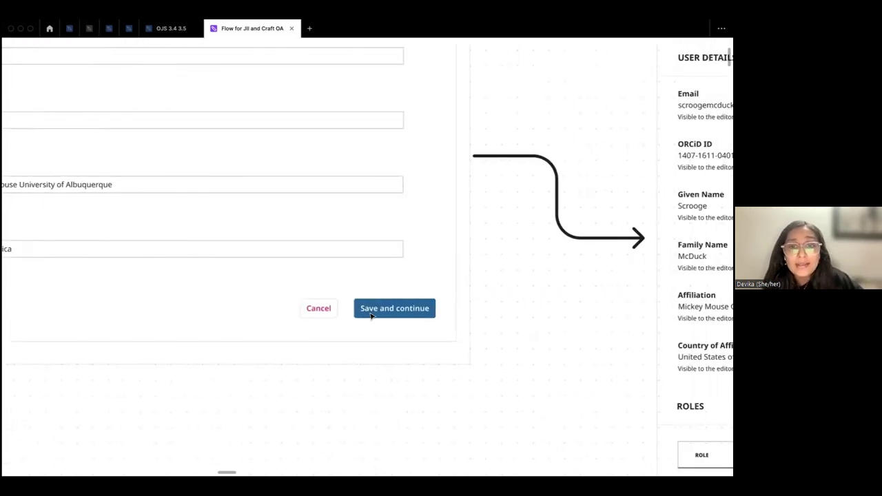
# - Examine the Step 4 "Review & create account" mockup, covering account details, user details, roles and invitation acceptance
pyautogui.hscroll(10, 374, 314)
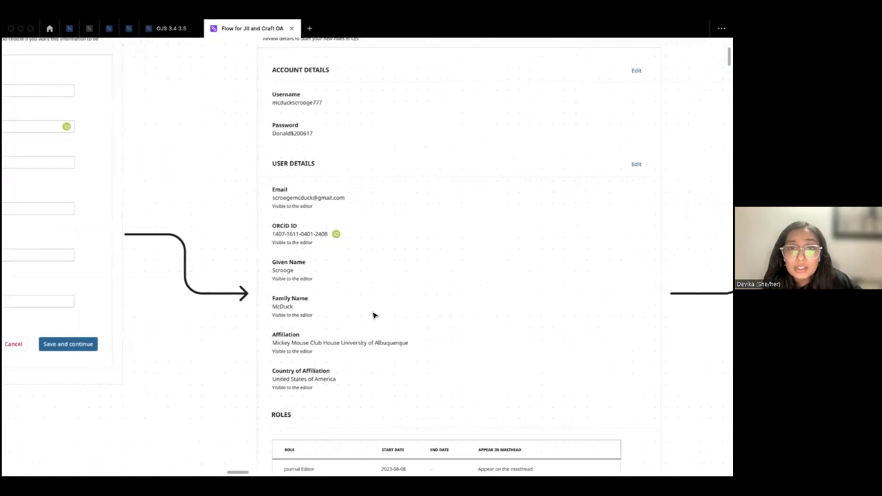
pyautogui.scroll(2, 252, 126)
pyautogui.hscroll(2, 253, 126)
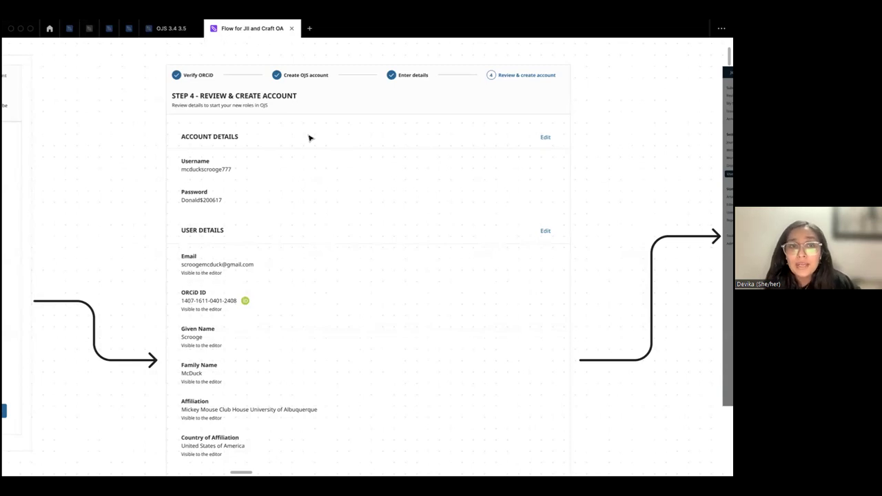
pyautogui.scroll(-8, 303, 179)
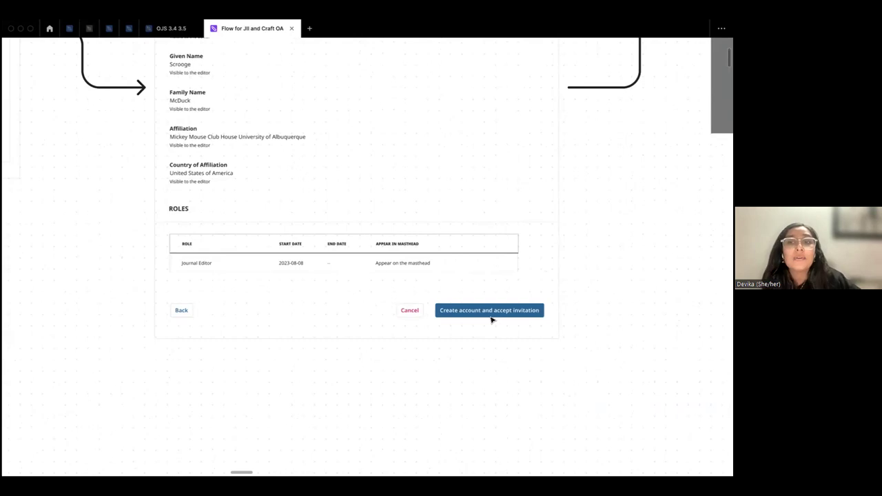
# - Follow the last arrow and examine the confirmation mockup about being added as a journal editor in OJS
pyautogui.hscroll(8, 492, 320)
pyautogui.scroll(3, 492, 320)
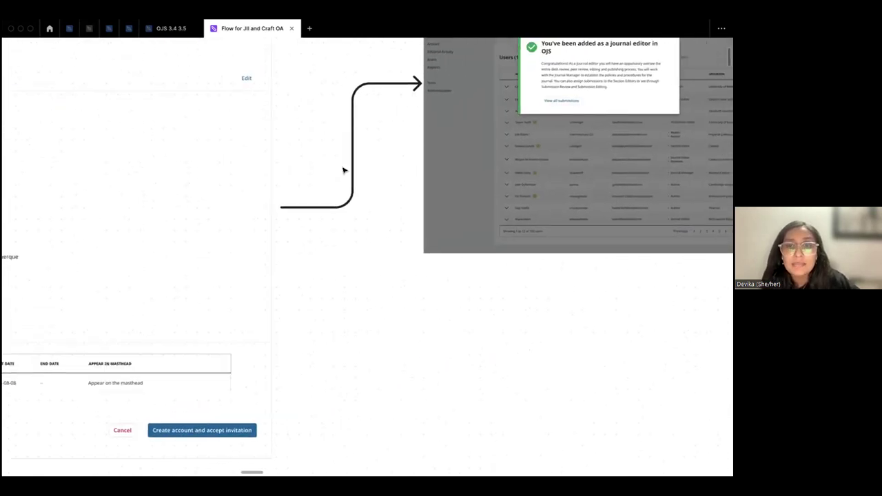
pyautogui.hscroll(7, 343, 160)
pyautogui.scroll(2, 343, 160)
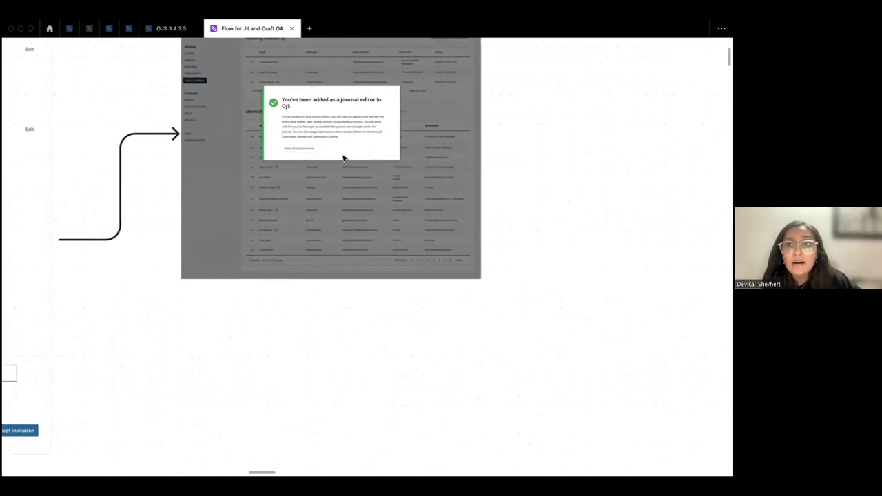
pyautogui.scroll(5, 343, 158)
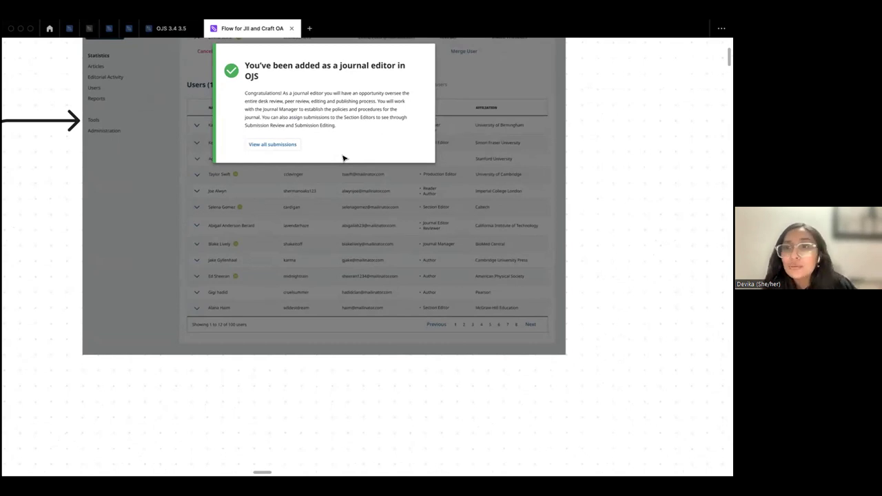
pyautogui.scroll(-5, 344, 158)
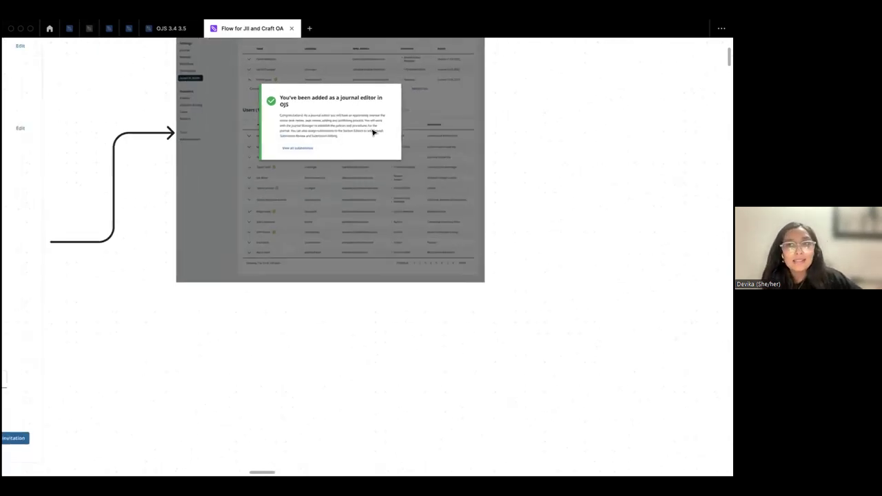